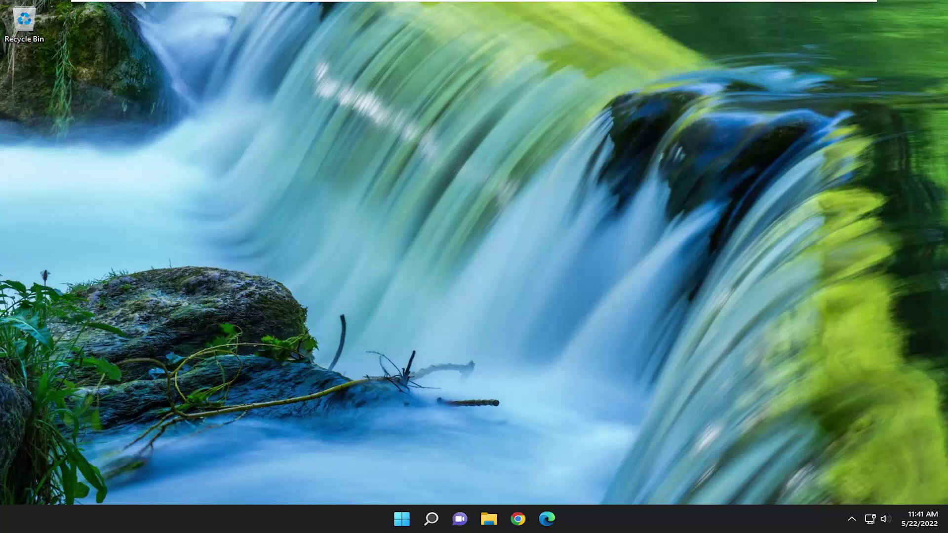
Search for 'event viewer' and launch Event Viewer.
click(435, 510)
text(event viewer)
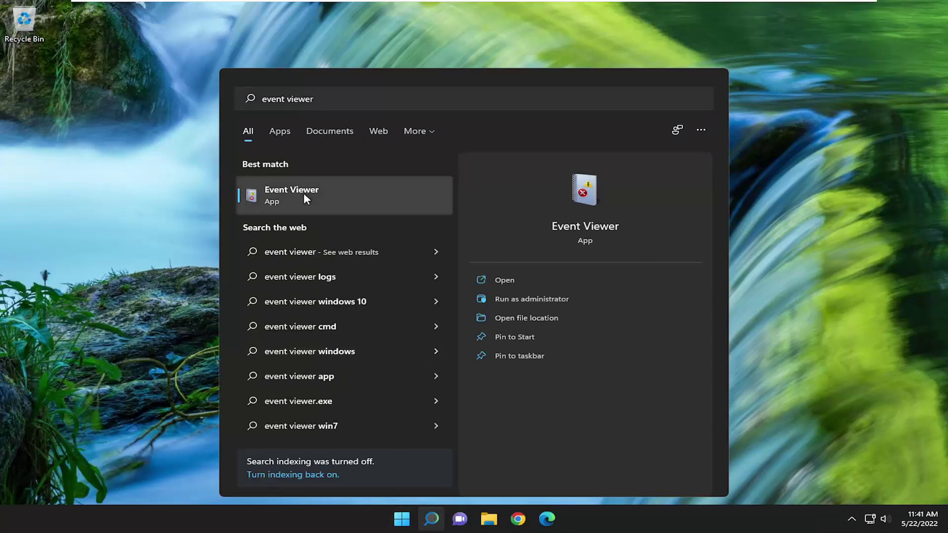
click(339, 197)
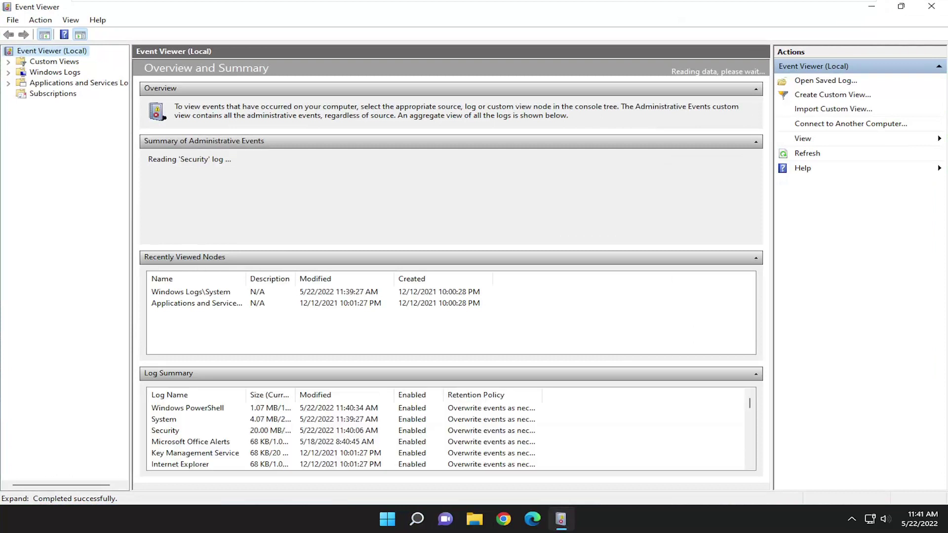
Expand Windows Logs and display the System log's 7,920 events.
double_click(50, 74)
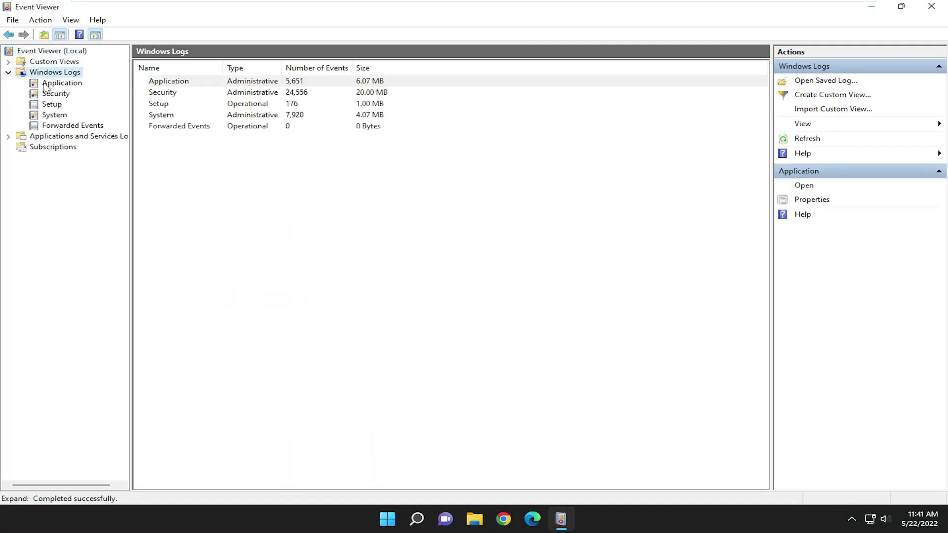
click(50, 116)
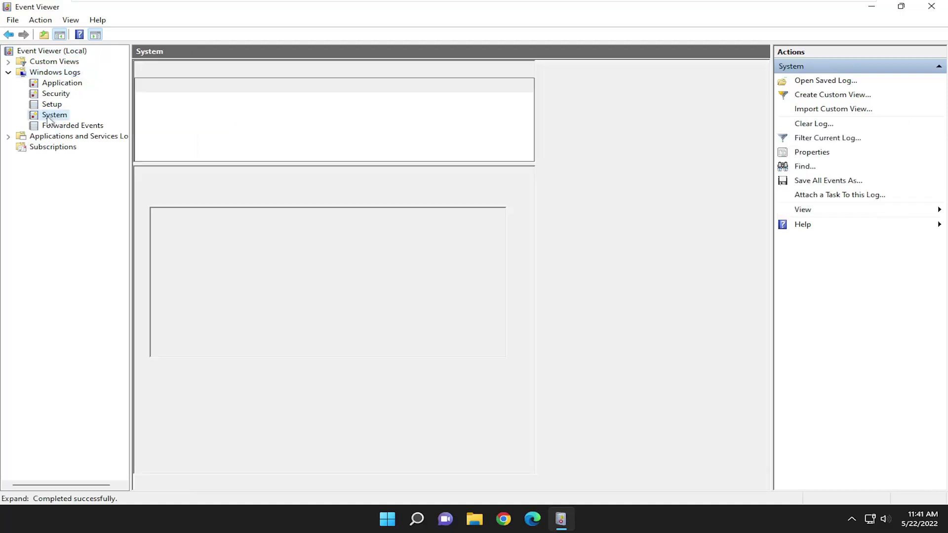
right_click(49, 116)
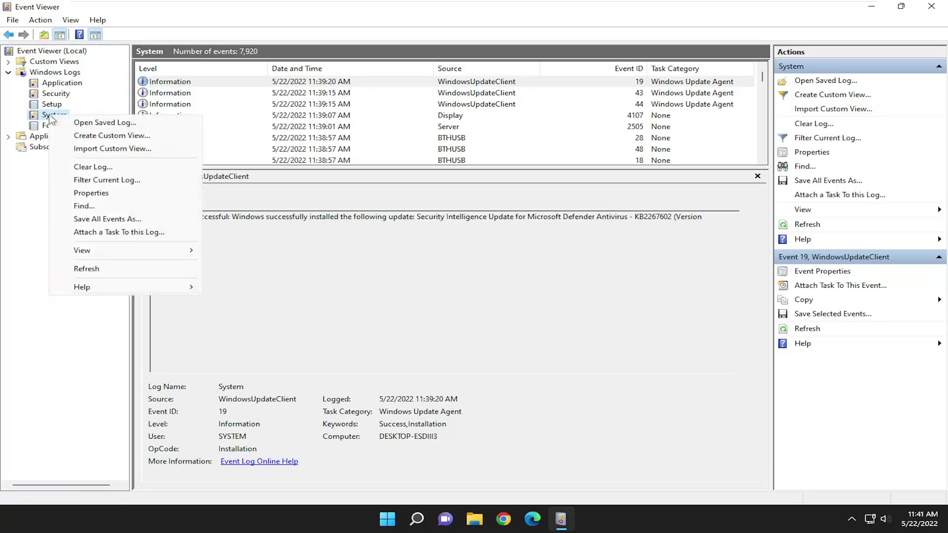
Search the System log for 'MemoryDiagnostics-Results', then dismiss the no-match message and Find box.
click(82, 205)
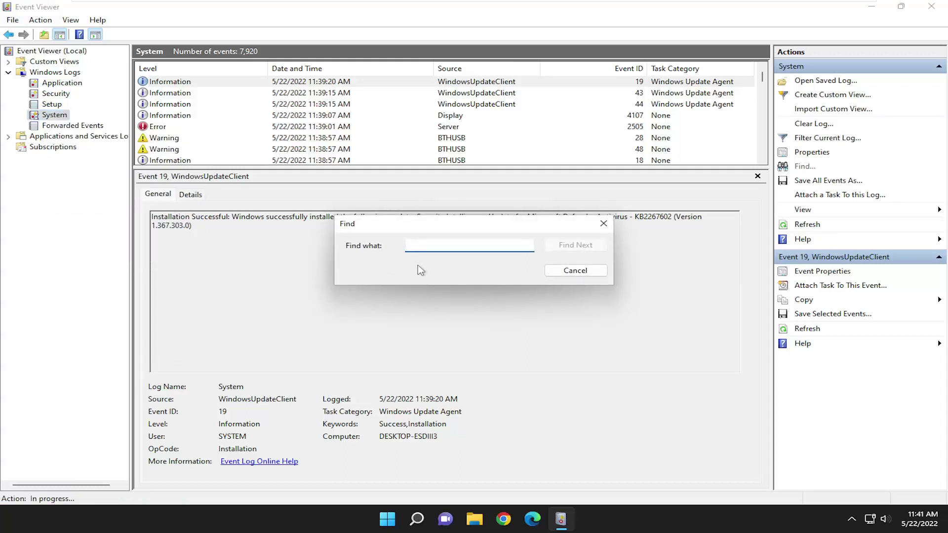
text(MemoryD)
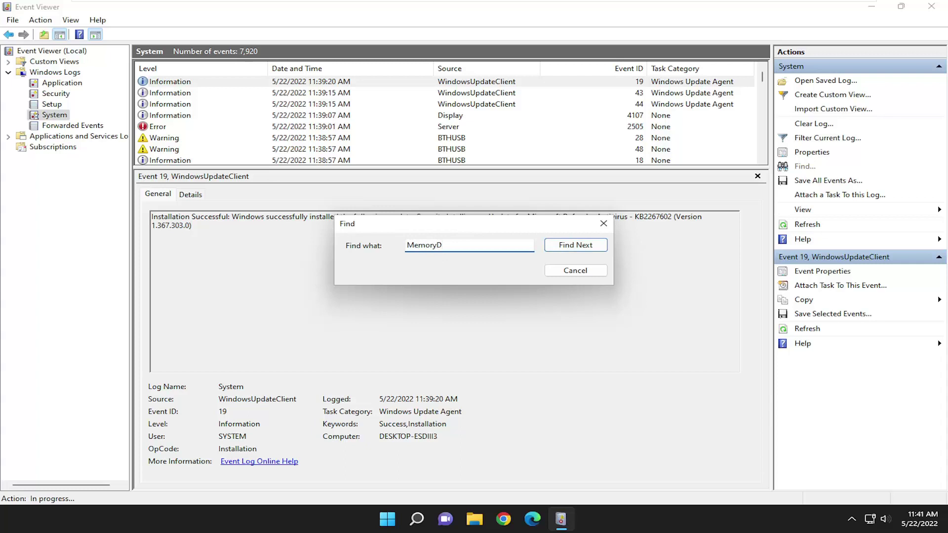
text(iagnostics-Res)
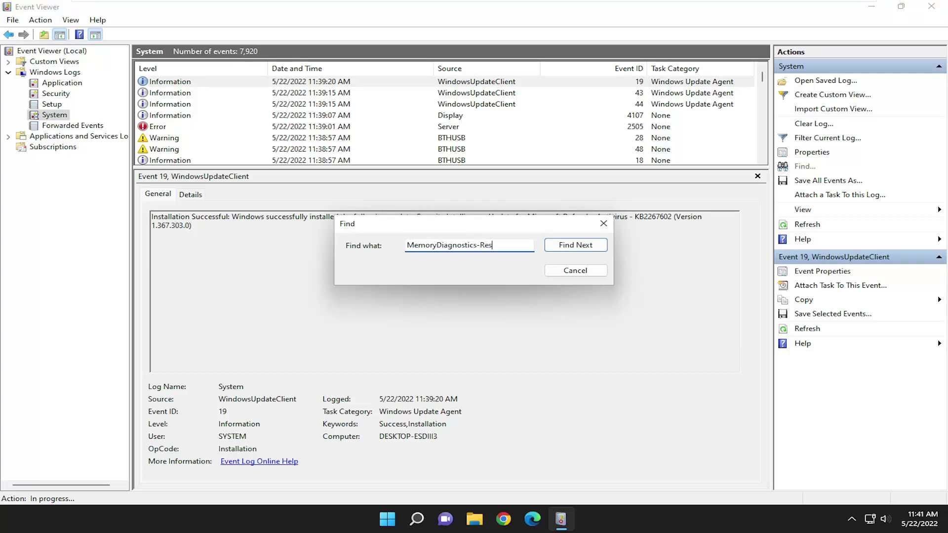
text(ults)
click(576, 245)
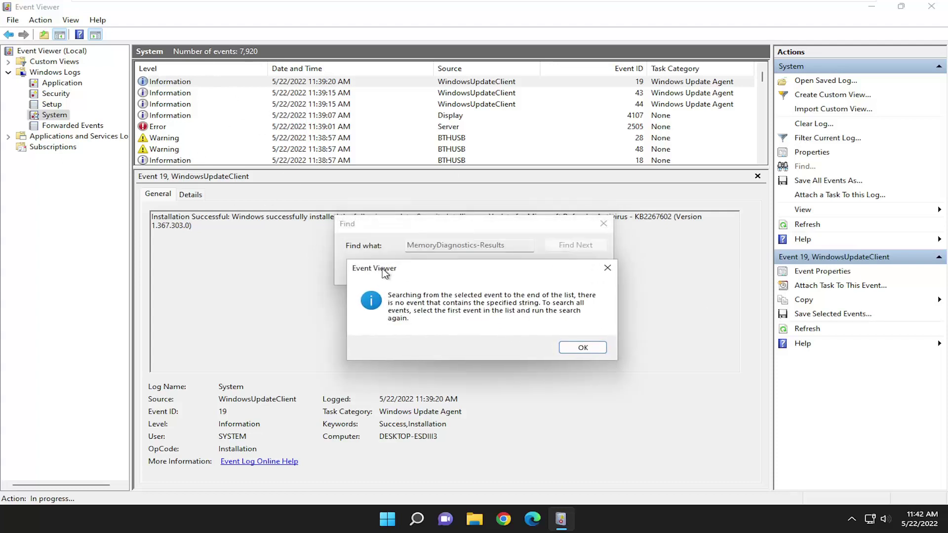
drag(359, 225, 361, 267)
click(582, 347)
click(573, 269)
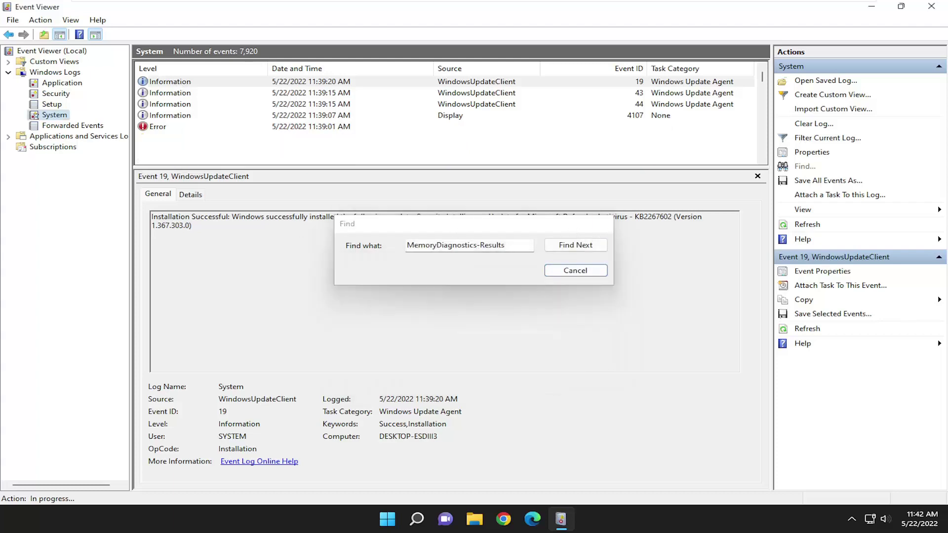
Close Event Viewer and launch Command Prompt as administrator from a 'cmd' search, approving UAC.
click(931, 6)
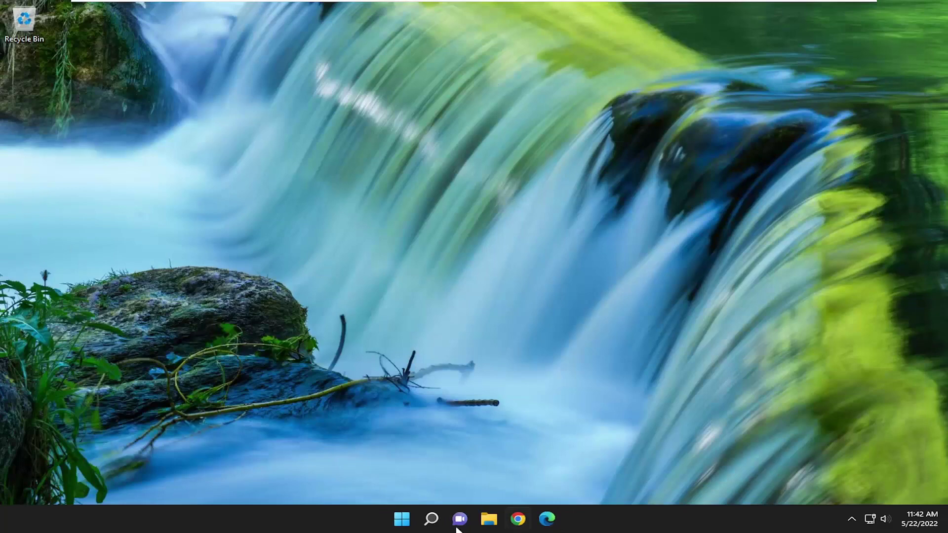
click(432, 519)
text(cmd)
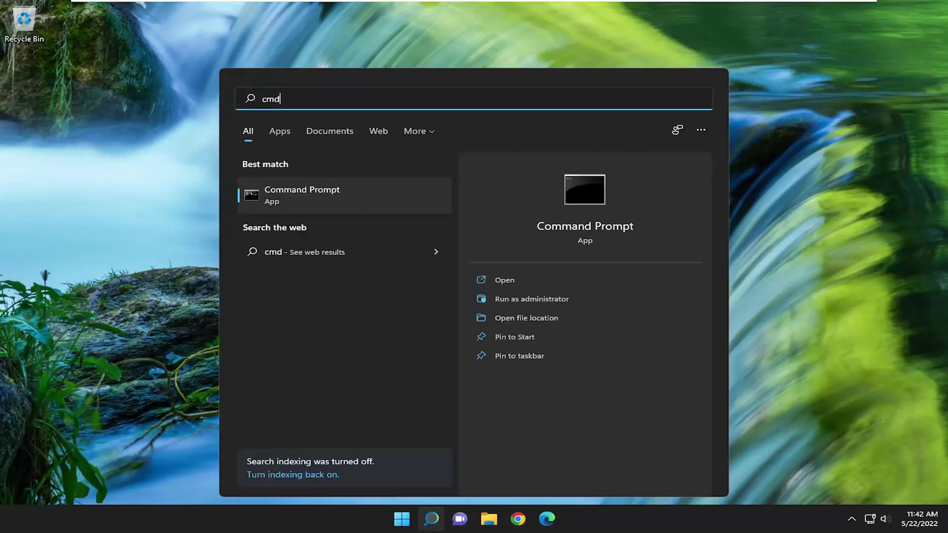
right_click(332, 194)
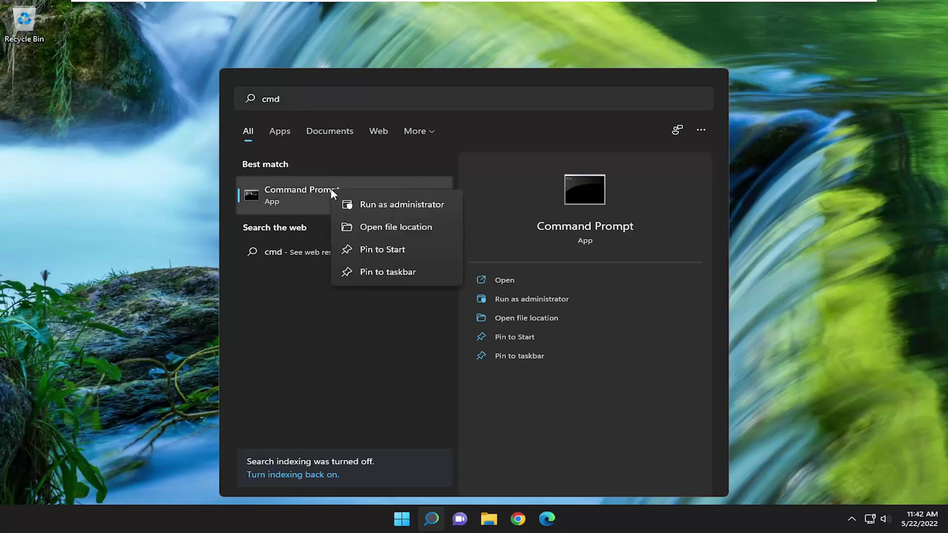
click(384, 205)
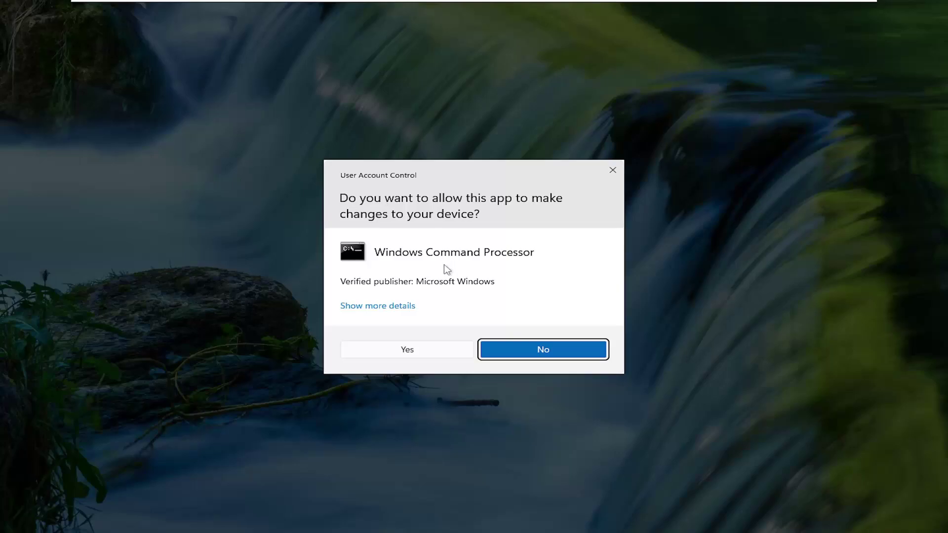
click(406, 350)
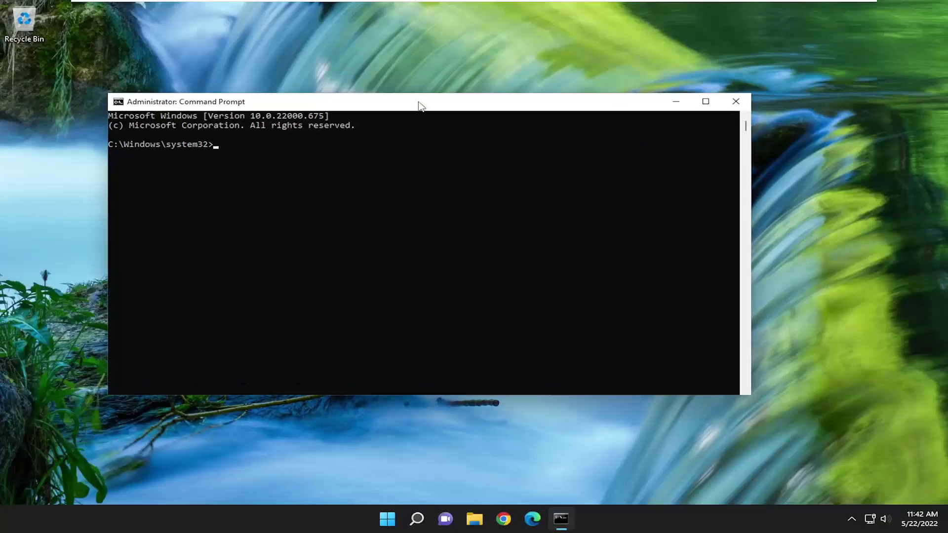
Paste 'sfc /scannow' into the administrator Command Prompt and run it.
drag(419, 103, 447, 110)
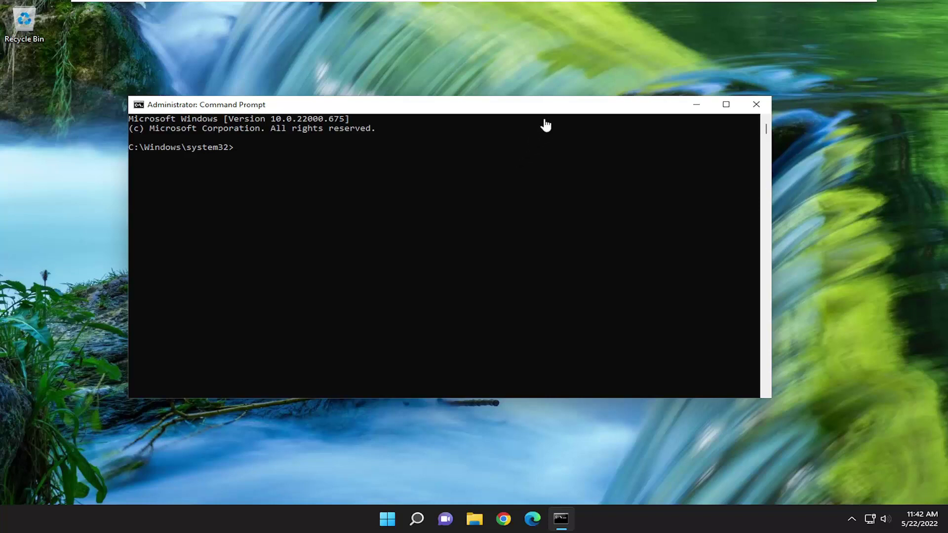
right_click(494, 101)
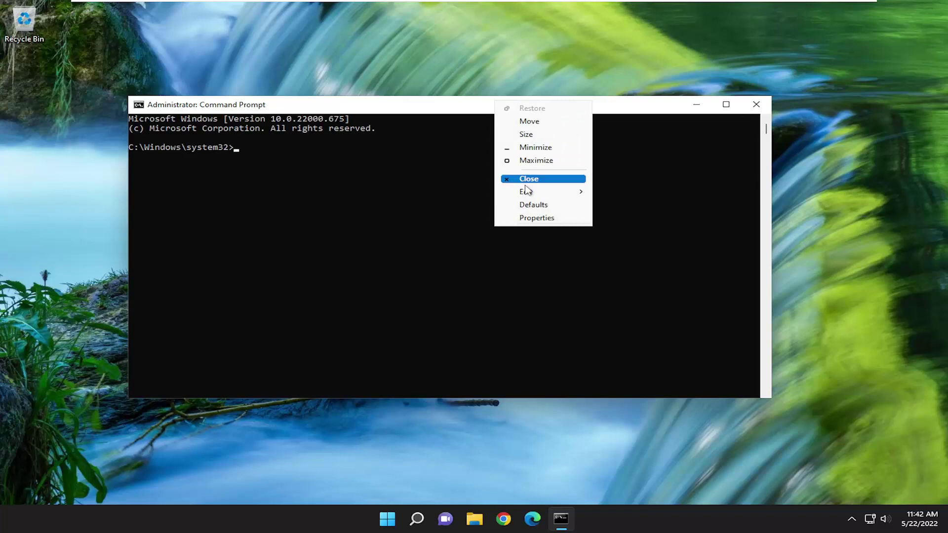
mouse_move(548, 193)
click(625, 218)
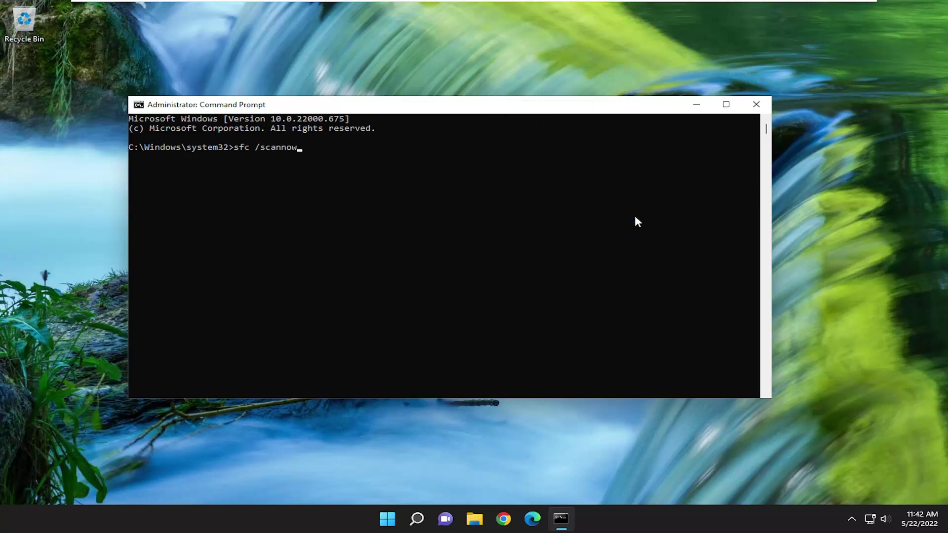
key(Return)
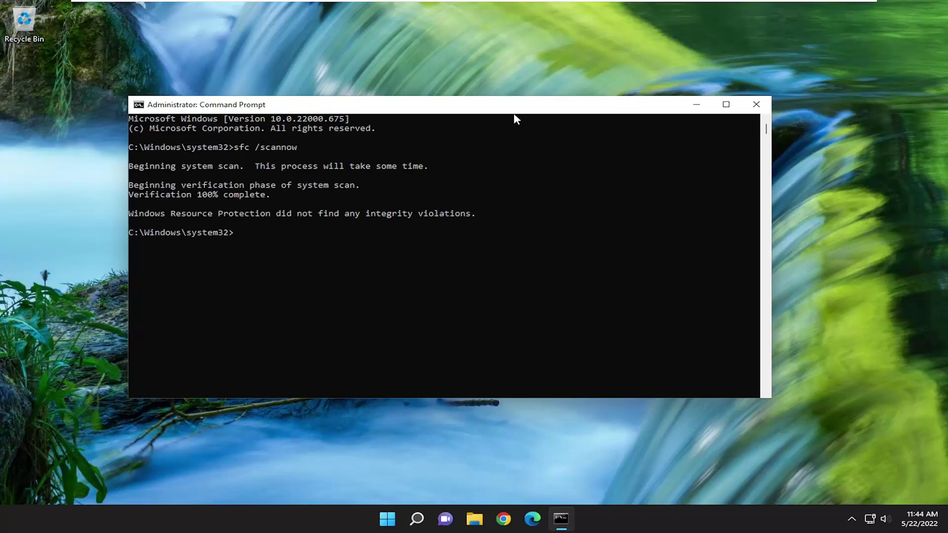
Paste and run 'dism /online /cleanup-image /restorehealth' in Command Prompt.
right_click(469, 105)
mouse_move(519, 194)
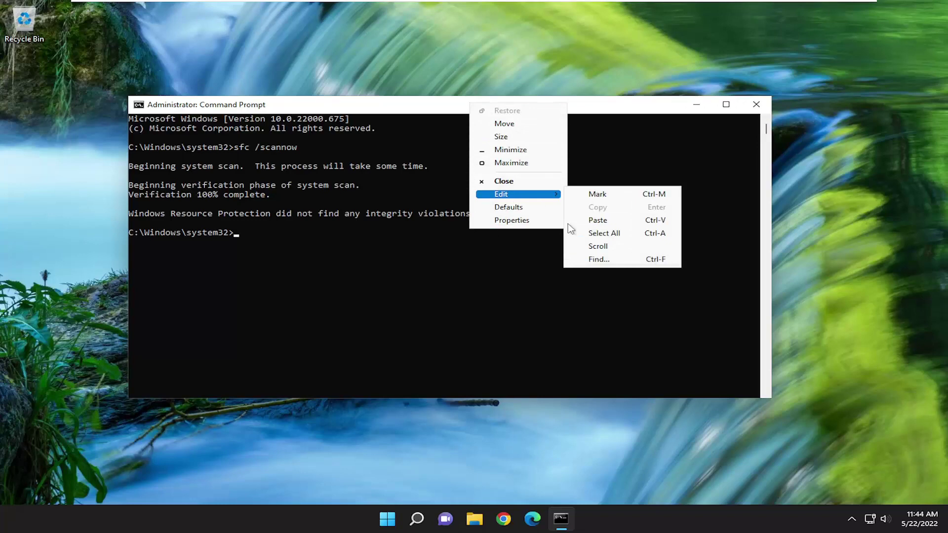
click(585, 220)
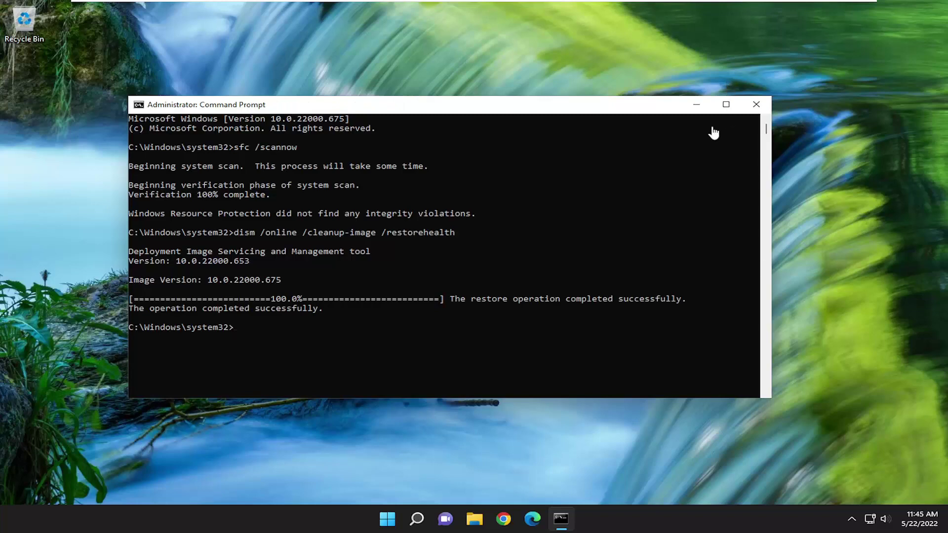
Close Command Prompt and bring up the Start button's shut down options to restart.
click(755, 104)
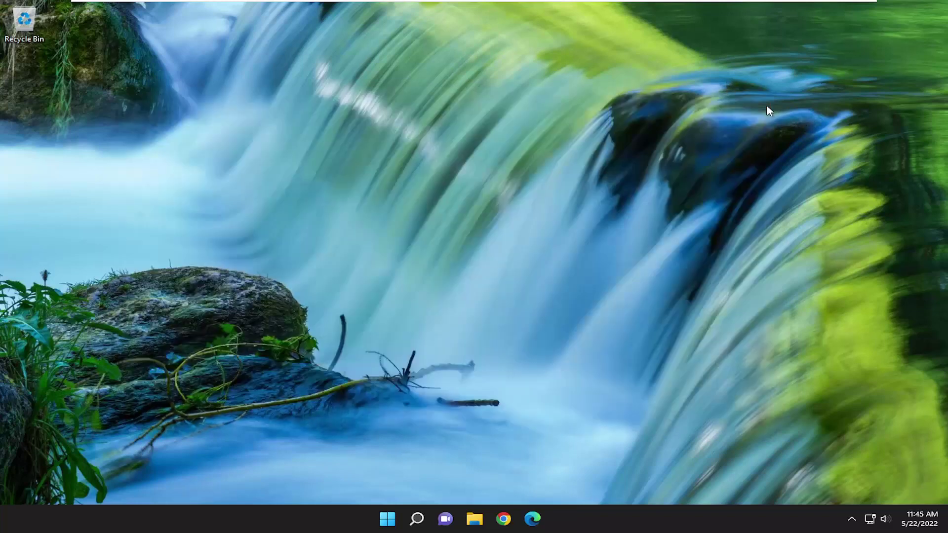
right_click(401, 519)
mouse_move(406, 474)
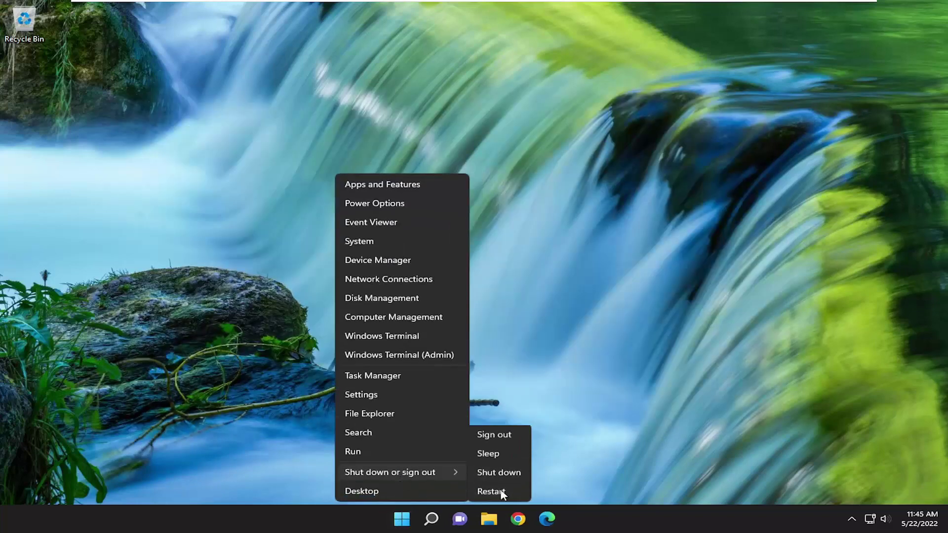